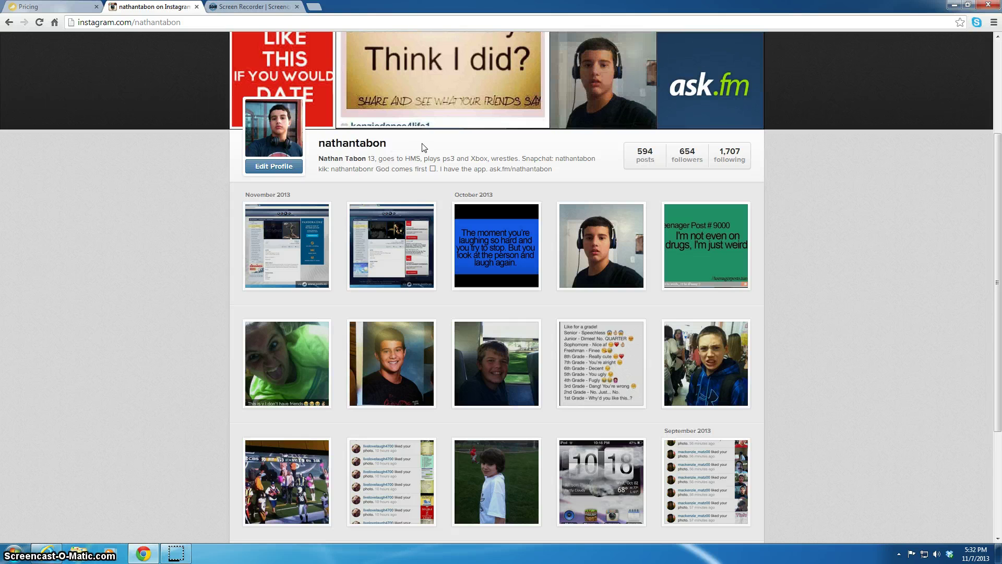
# Go to the Instagram home feed.
pyautogui.scroll(3, 420, 149)
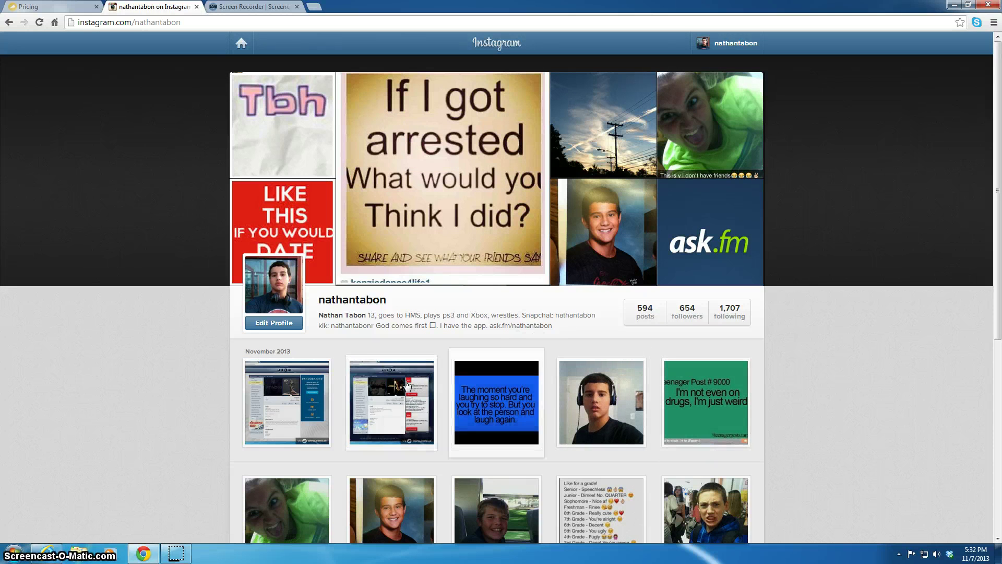
pyautogui.scroll(-1, 249, 384)
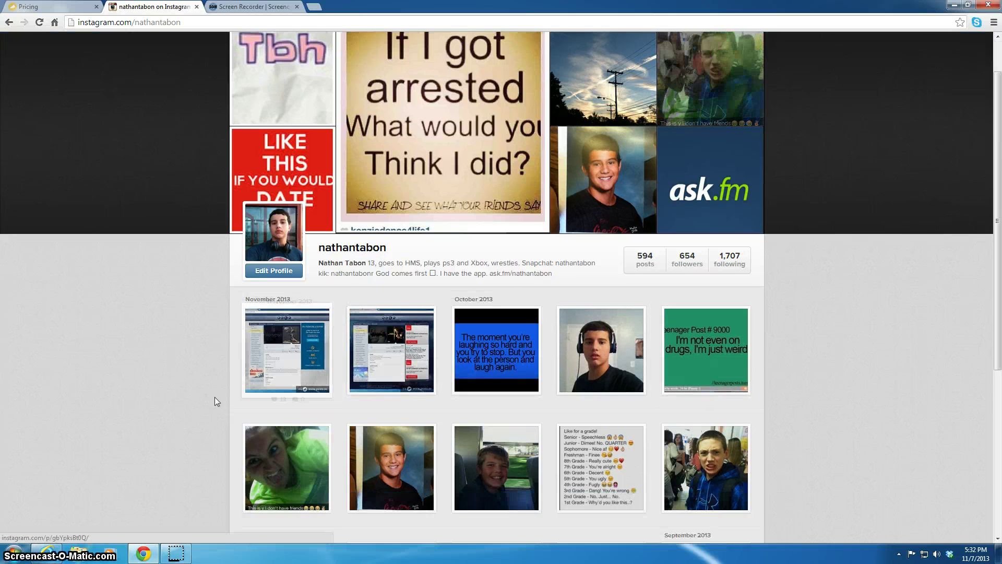
pyautogui.scroll(1, 222, 389)
pyautogui.click(485, 47)
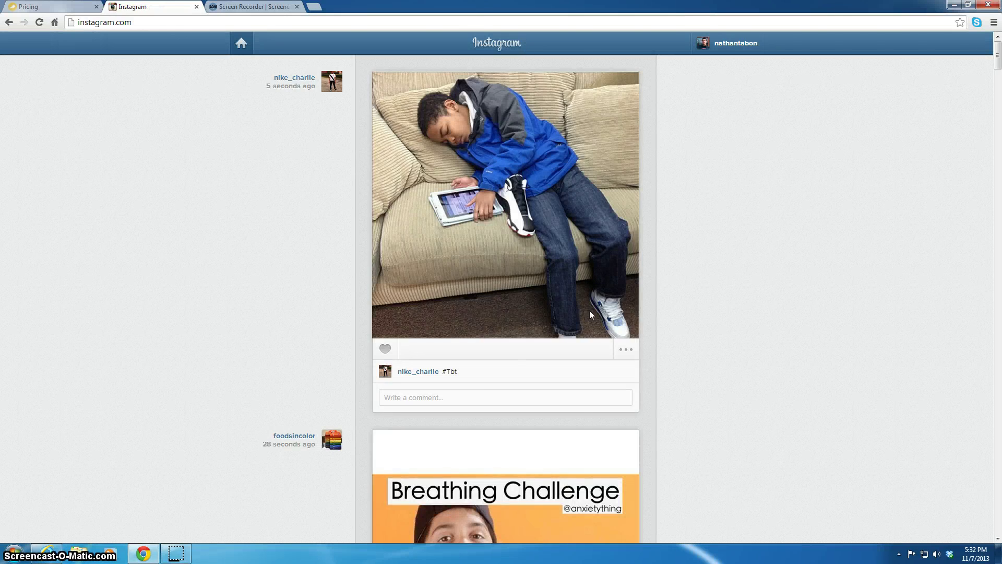
# Like the #Tbt photo of the boy asleep on the couch.
pyautogui.scroll(-7, 588, 313)
pyautogui.scroll(7, 589, 313)
pyautogui.doubleClick(559, 261)
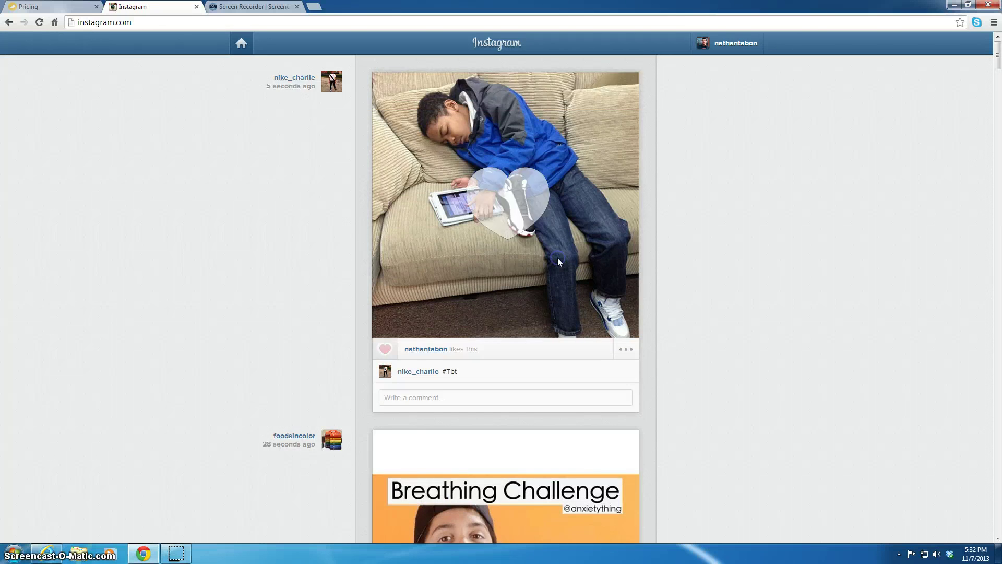
pyautogui.scroll(-13, 645, 267)
pyautogui.scroll(-12, 647, 272)
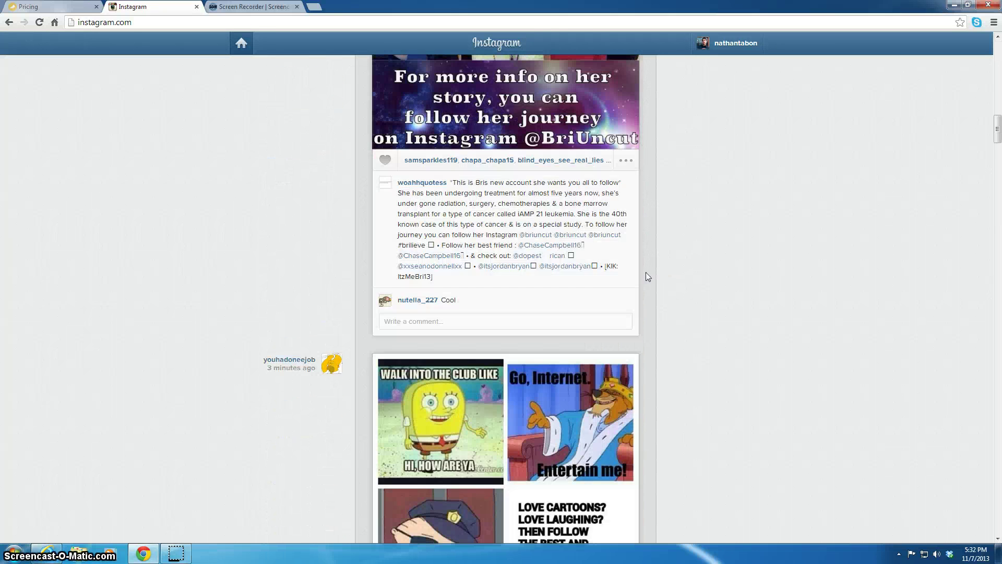
pyautogui.scroll(10, 516, 424)
pyautogui.scroll(7, 515, 424)
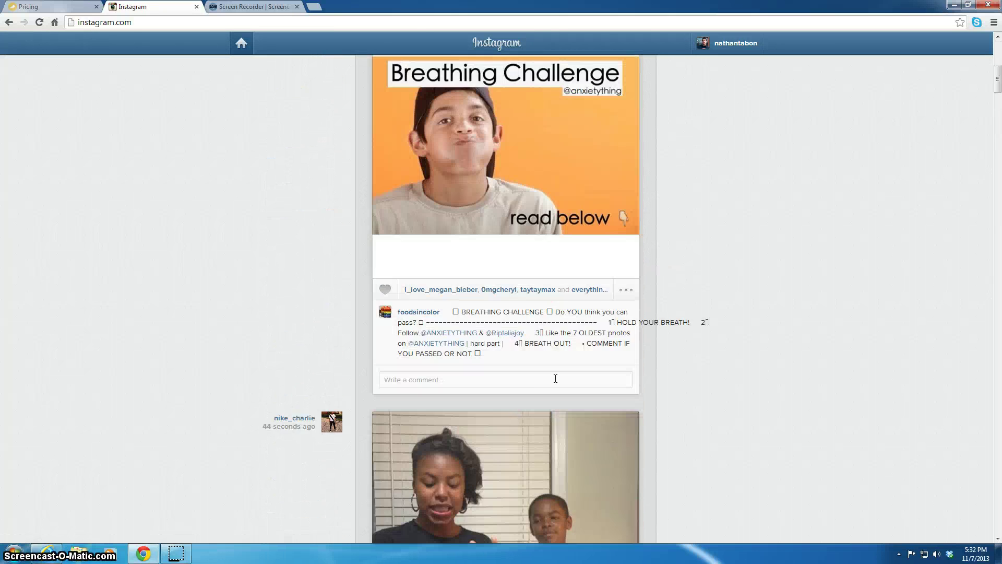
pyautogui.scroll(-8, 548, 271)
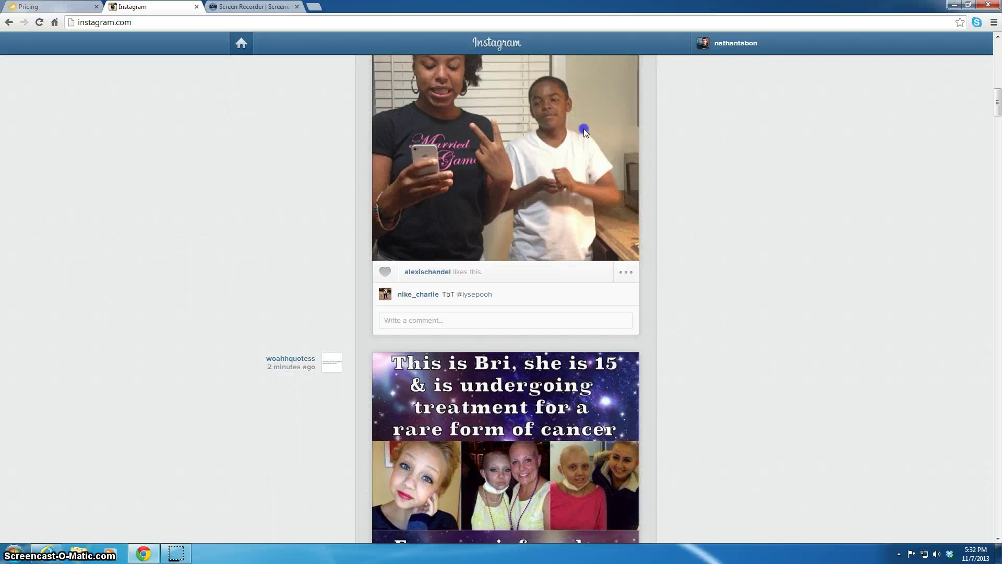
pyautogui.scroll(7, 583, 128)
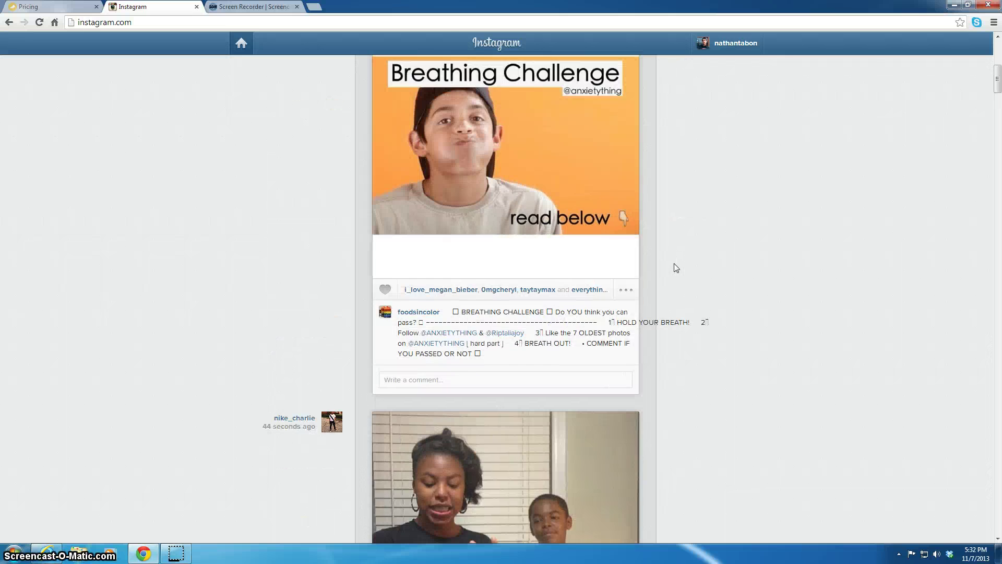
pyautogui.scroll(8, 676, 268)
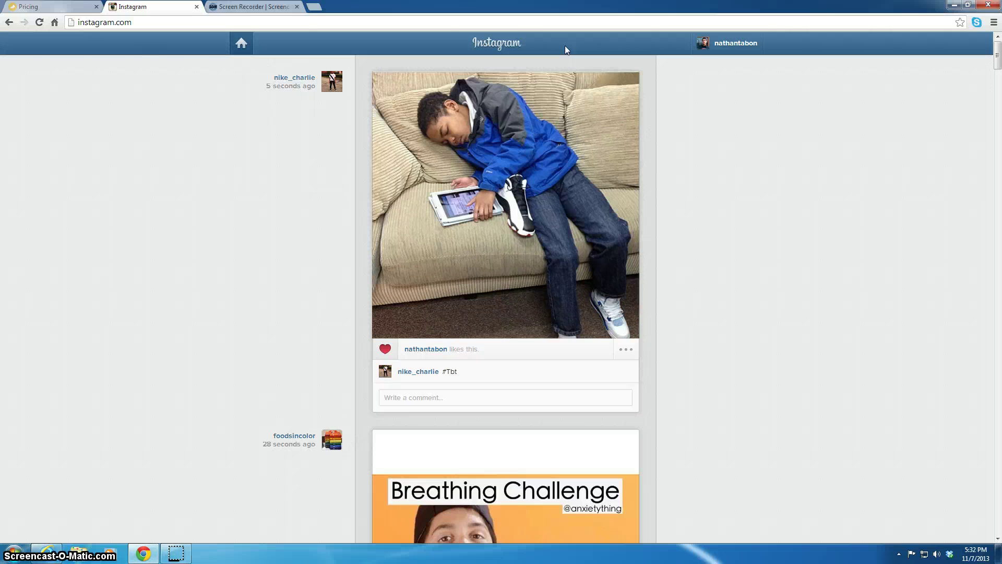
# Open the first November 2013 Pandora post from your profile, then switch to the posts.so Pricing tab.
pyautogui.click(719, 43)
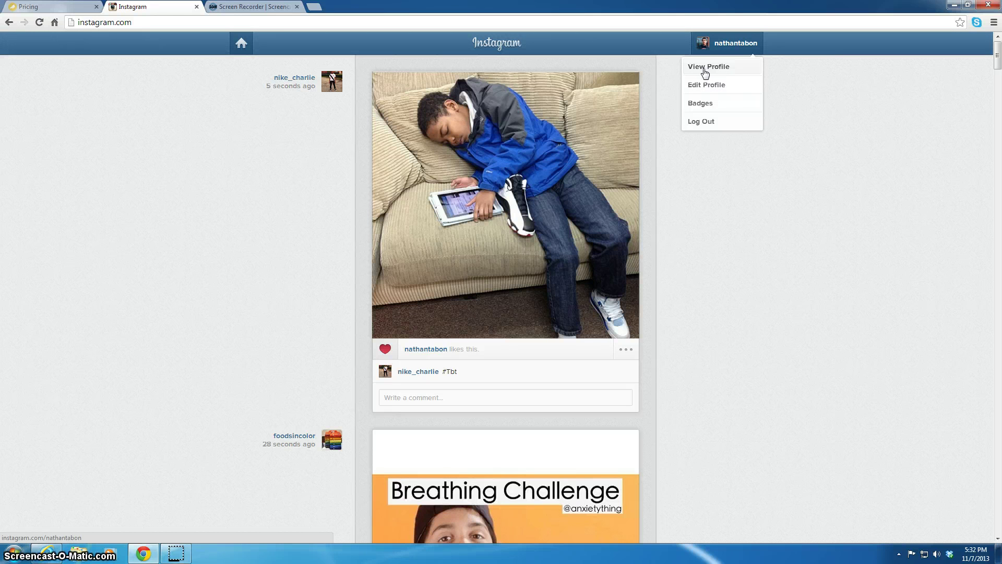
pyautogui.click(705, 71)
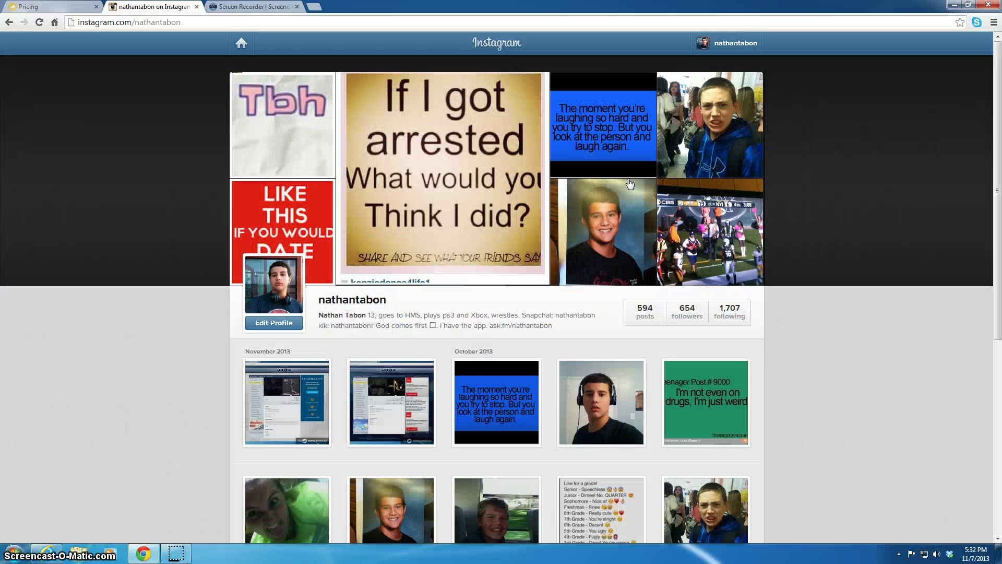
pyautogui.click(291, 402)
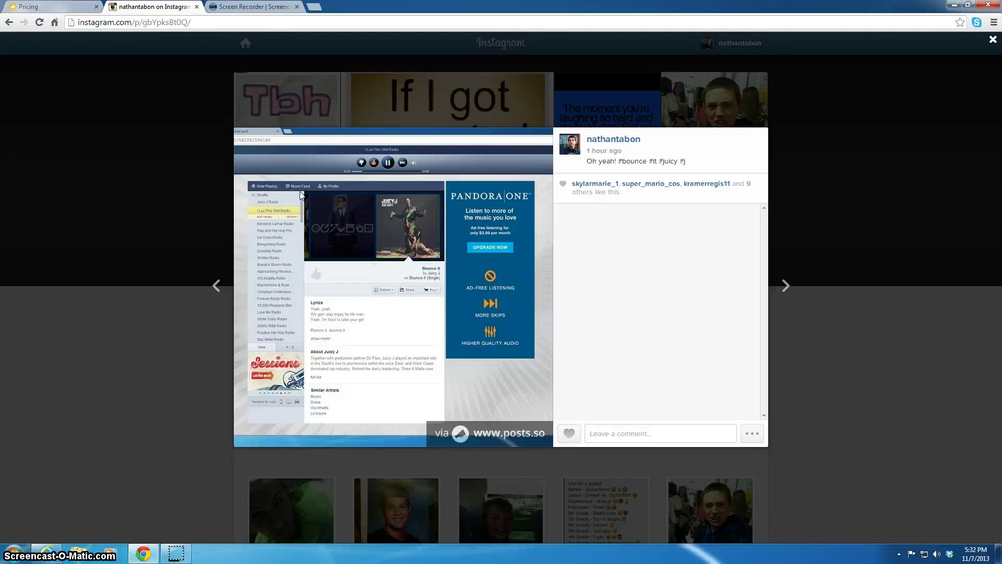
pyautogui.click(73, 7)
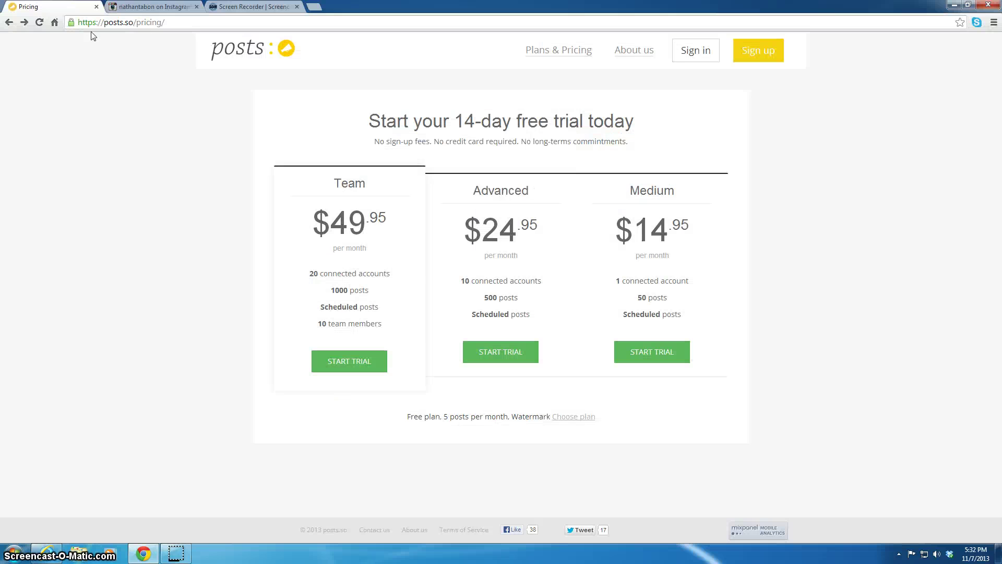
pyautogui.click(266, 51)
pyautogui.scroll(-6, 785, 293)
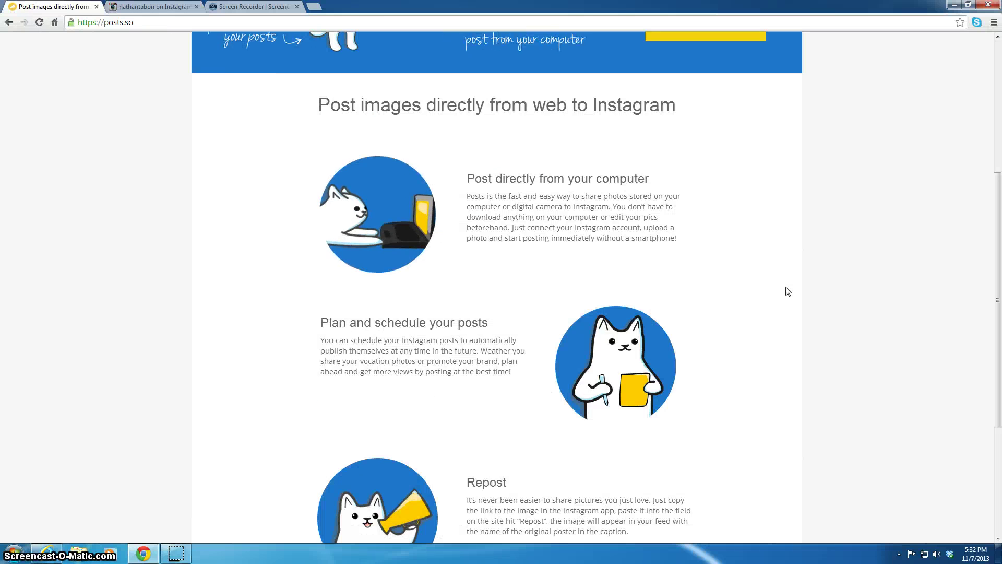
pyautogui.scroll(5, 766, 271)
pyautogui.scroll(-1, 766, 271)
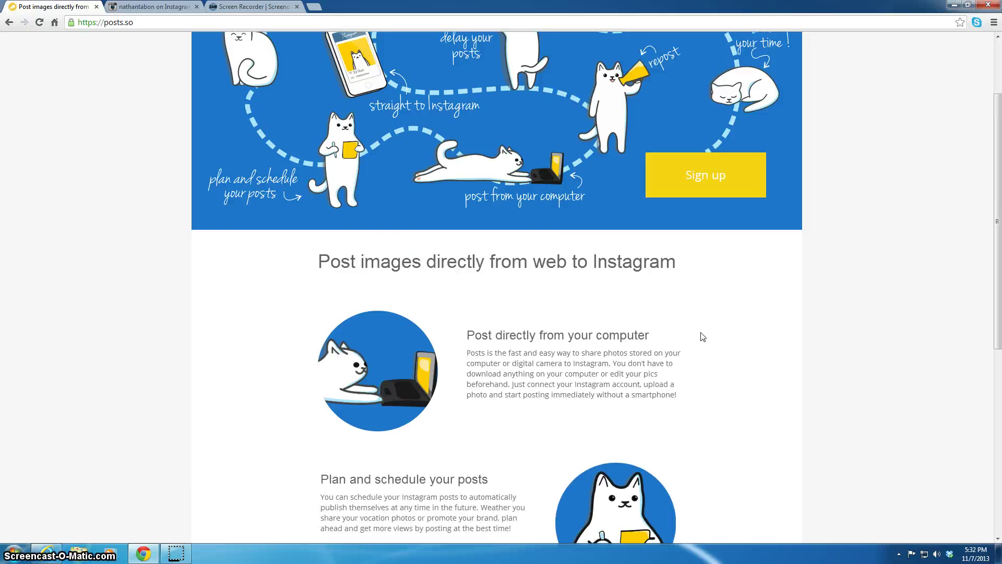
pyautogui.scroll(-5, 710, 336)
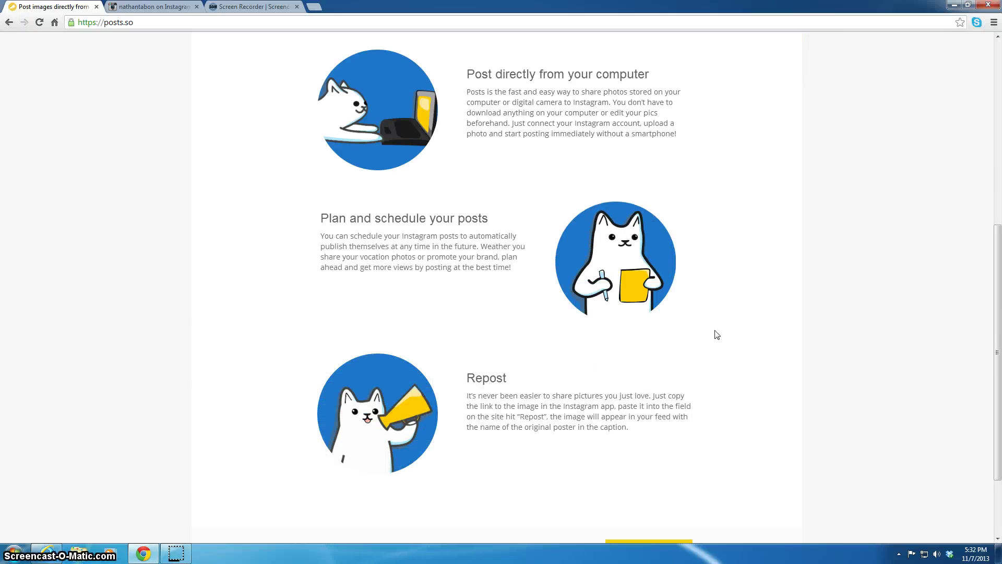
pyautogui.scroll(-2, 717, 334)
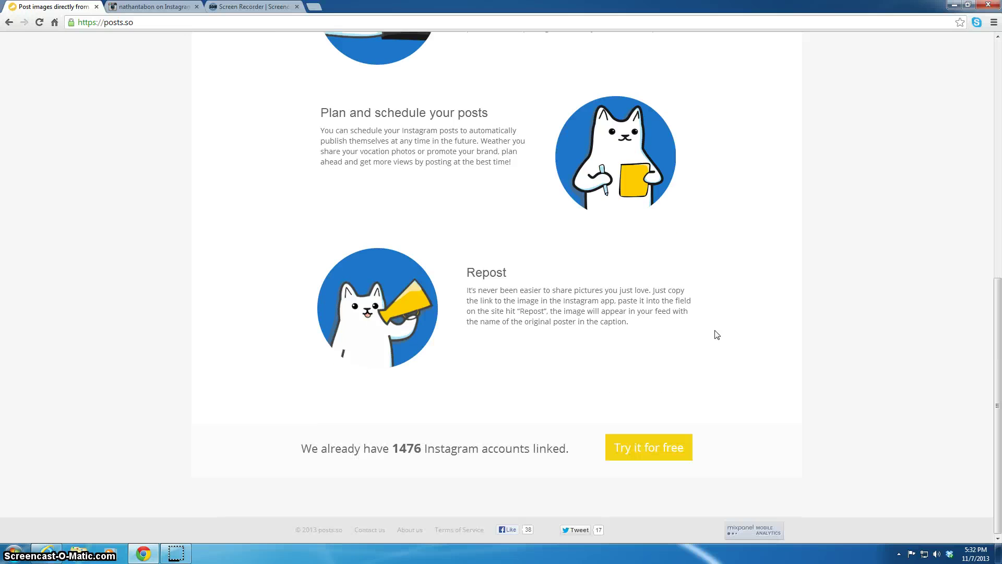
pyautogui.scroll(9, 717, 334)
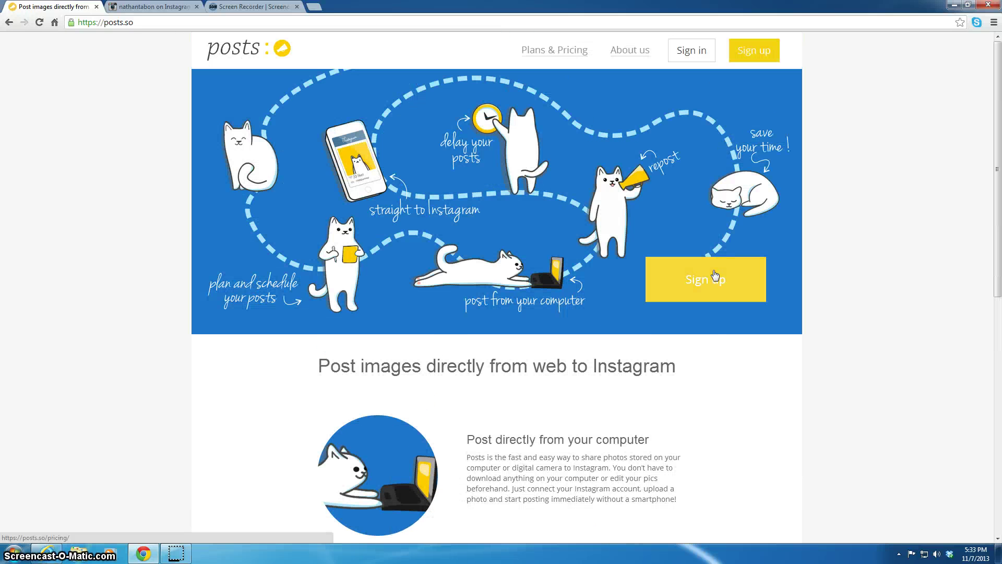
pyautogui.click(715, 275)
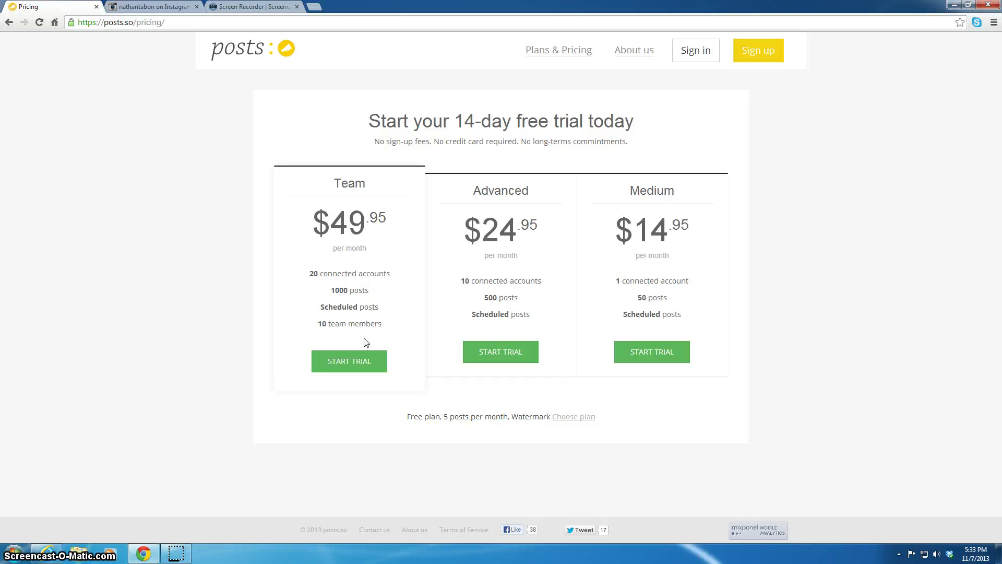
pyautogui.click(363, 359)
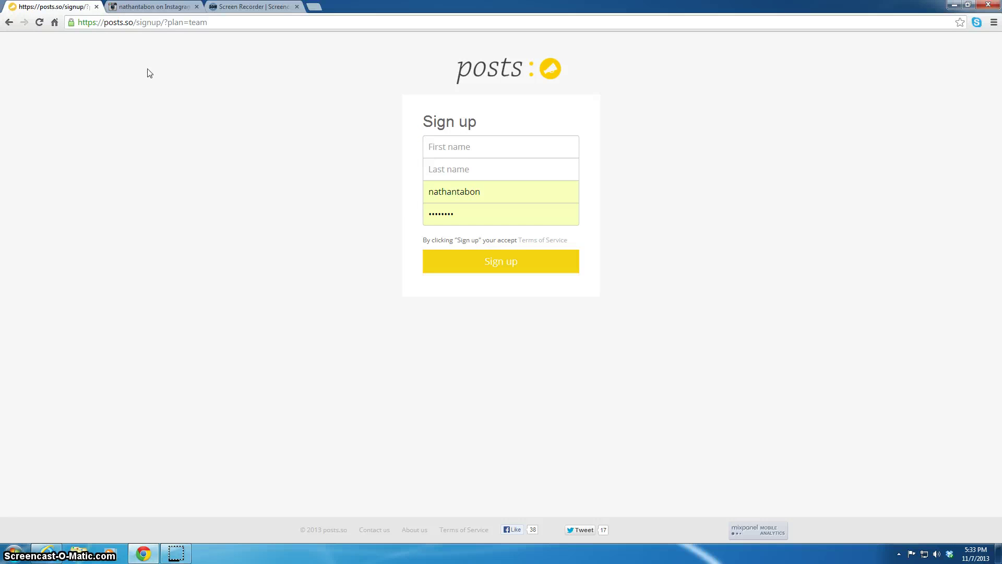
pyautogui.click(8, 22)
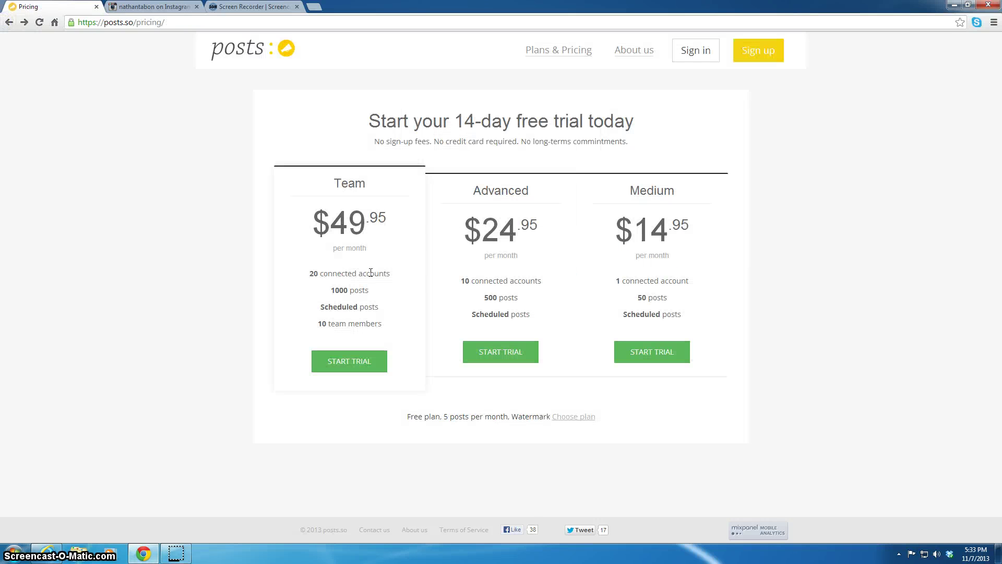
pyautogui.moveTo(433, 141); pyautogui.dragTo(626, 141)
pyautogui.click(583, 162)
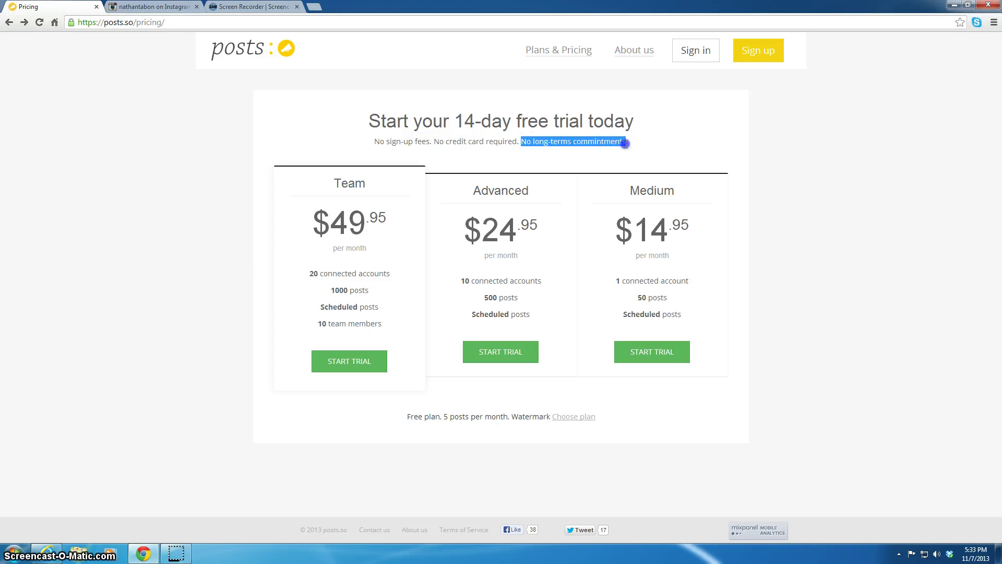
pyautogui.click(382, 139)
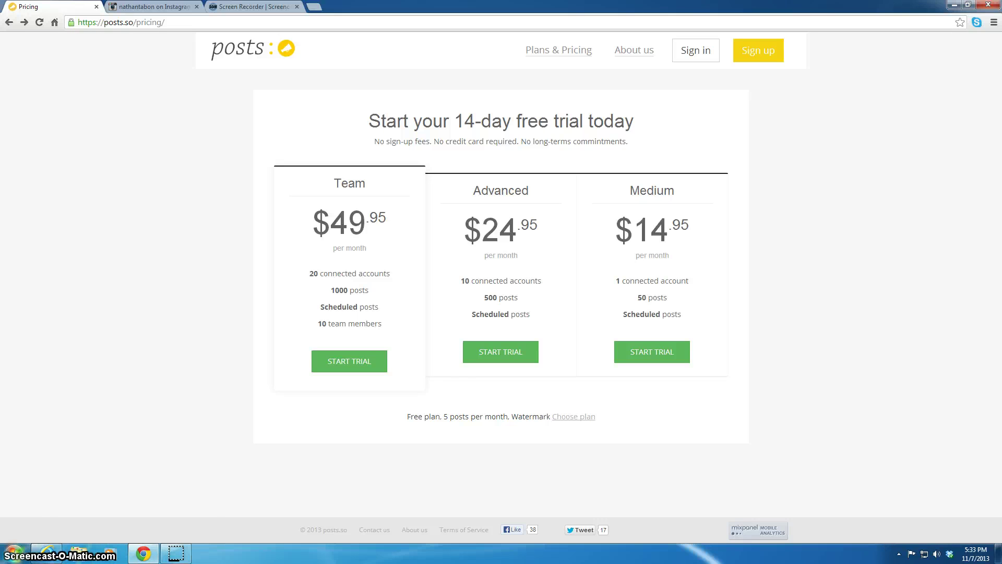
pyautogui.click(14, 554)
pyautogui.click(67, 347)
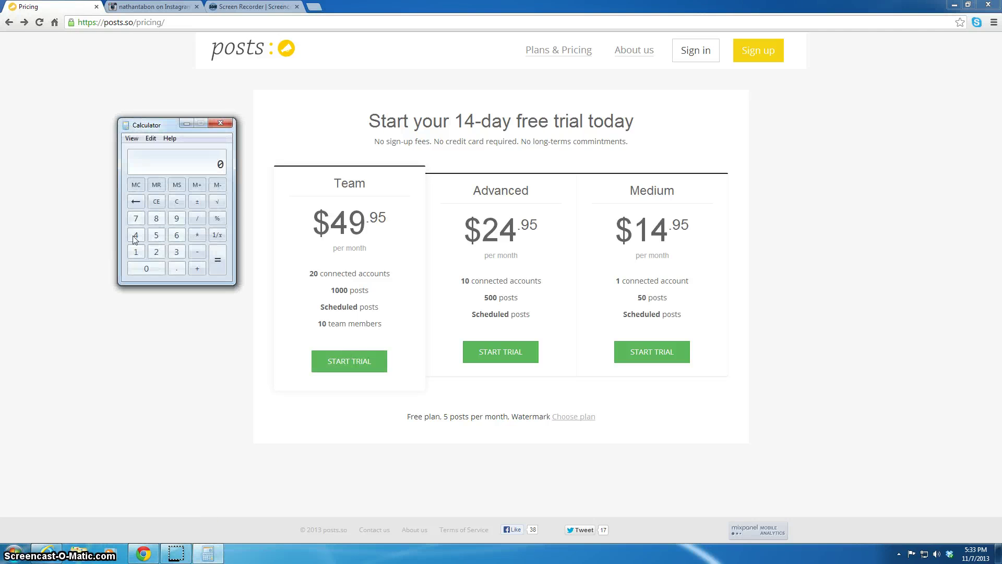
pyautogui.press('1')
pyautogui.click(159, 203)
pyautogui.write('1000 + 5')
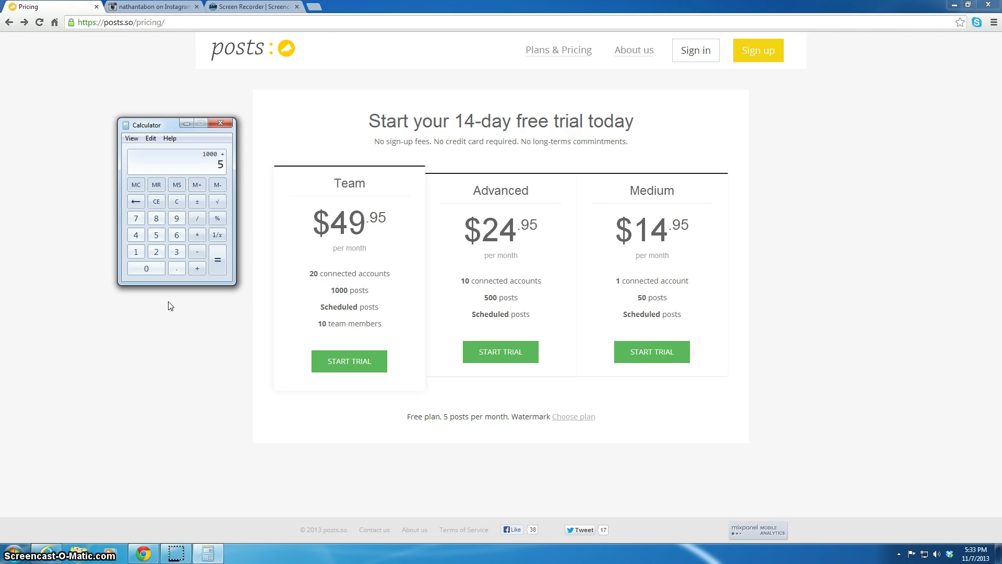
pyautogui.write('00 + 50 + 5')
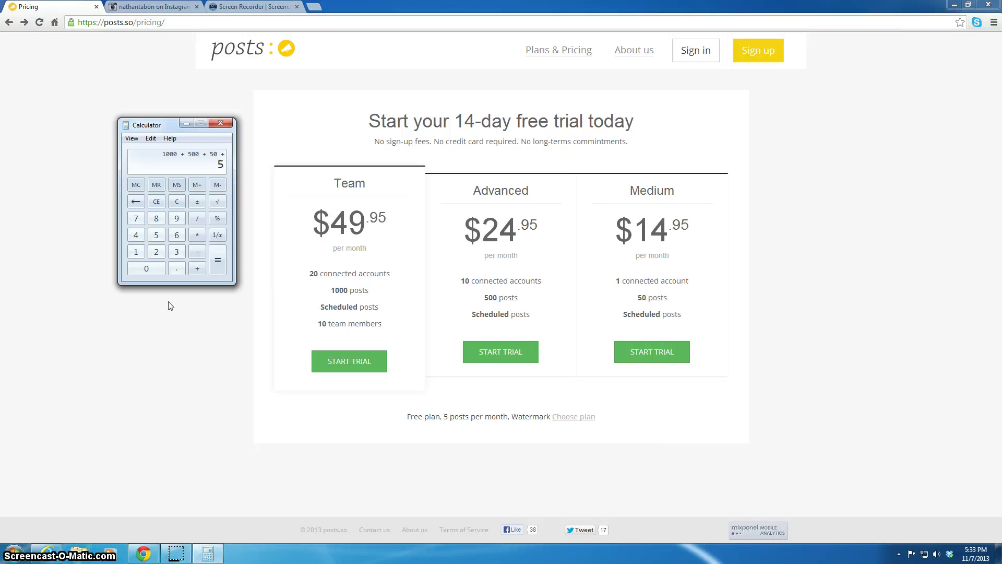
pyautogui.press('Return')
pyautogui.click(221, 124)
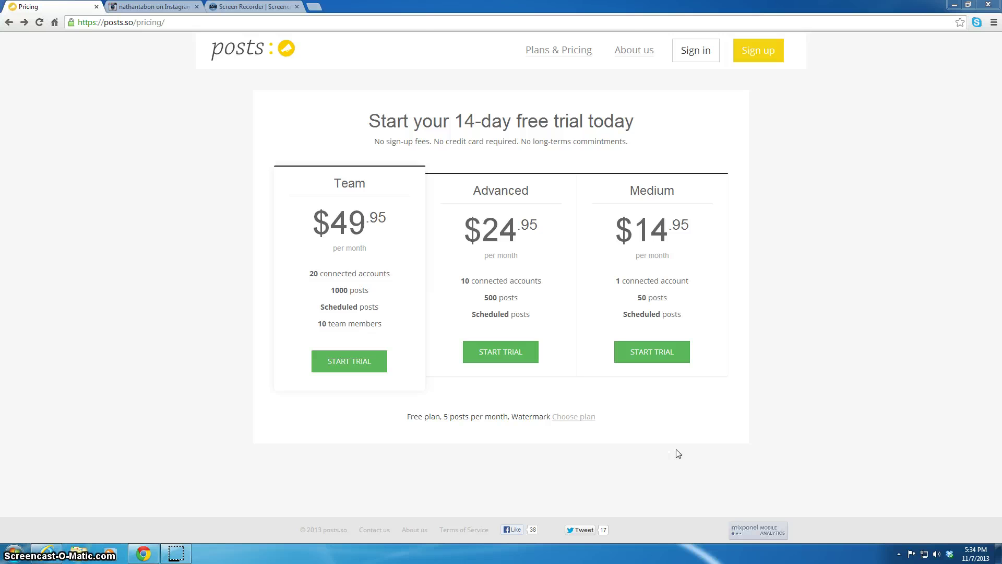
# Glance at the free-plan sign-up, then go back to the Team/Advanced/Medium pricing page.
pyautogui.click(581, 416)
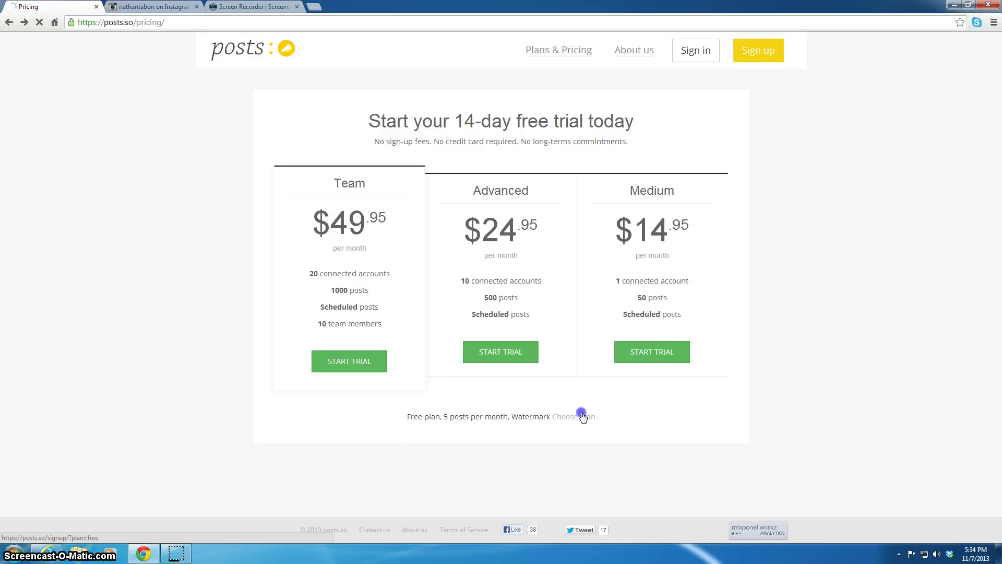
pyautogui.click(9, 22)
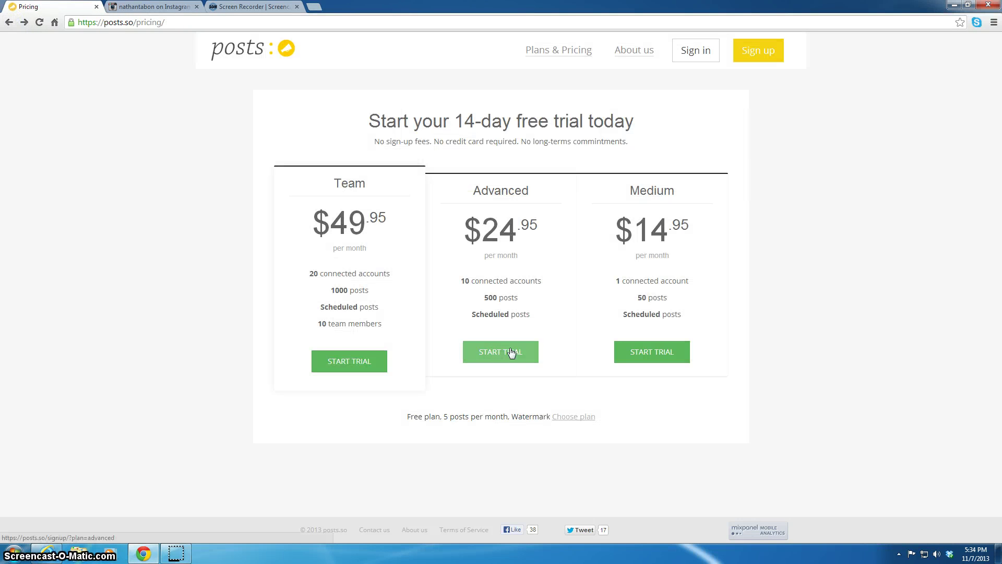
# Start the Advanced trial sign-up, fill in first and last name, and clear the autofilled email.
pyautogui.click(509, 349)
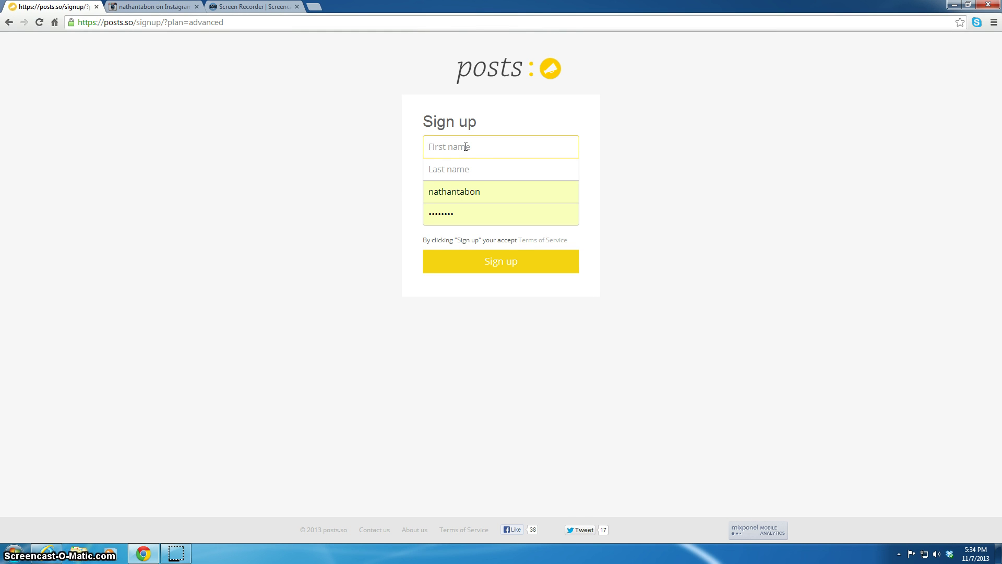
pyautogui.write('pickels')
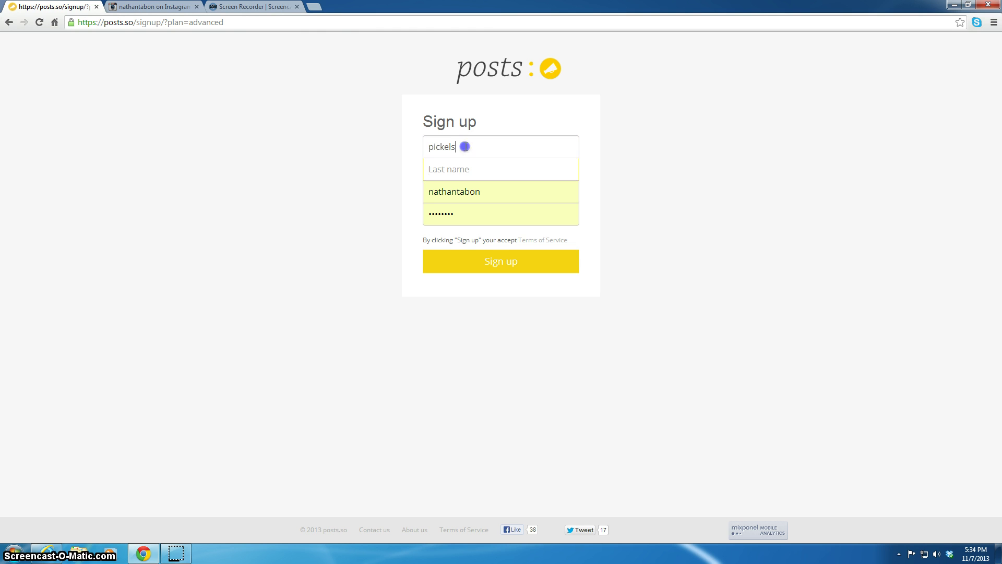
pyautogui.hotkey('ctrl', 'a')
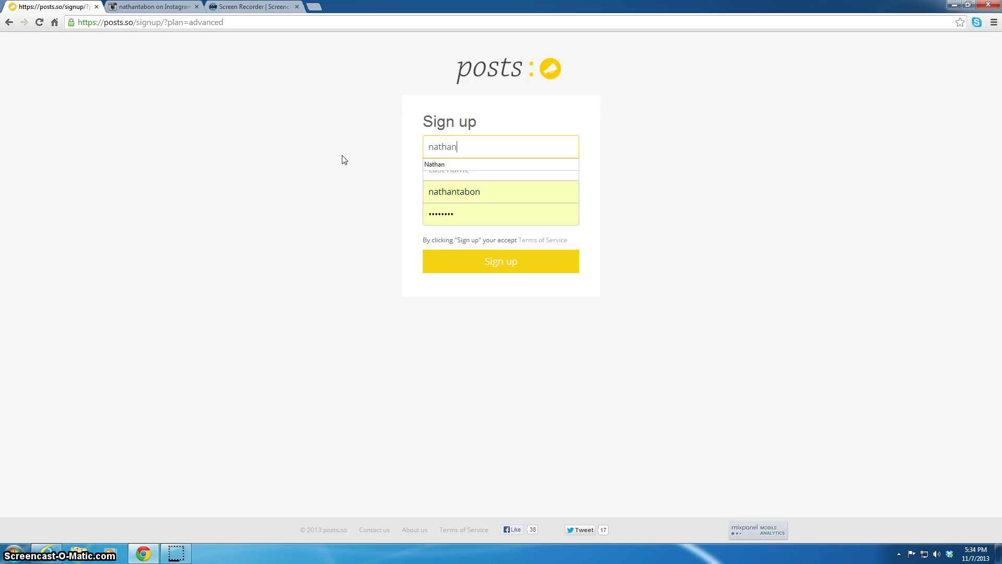
pyautogui.press('Tab')
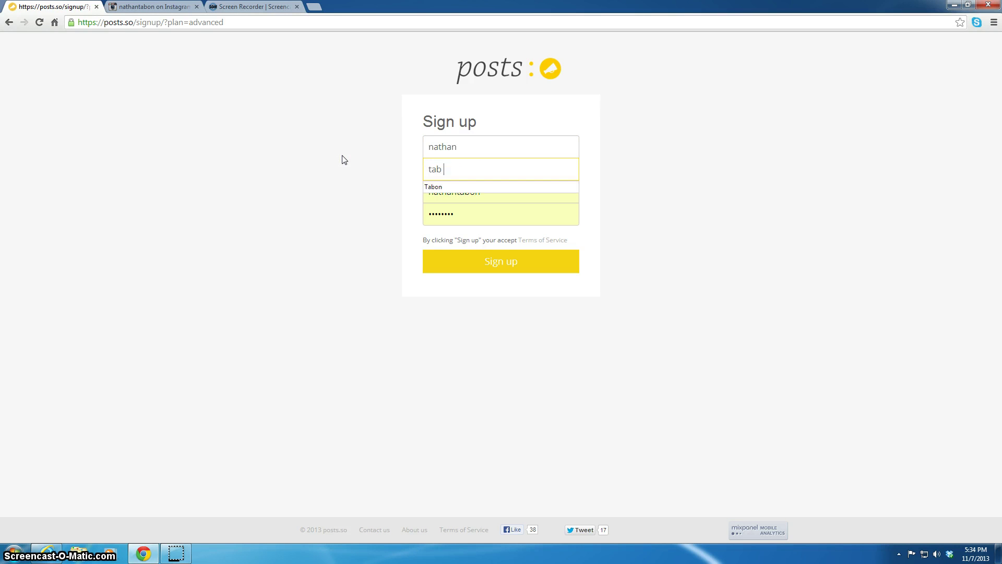
pyautogui.write('on')
pyautogui.press('Tab')
pyautogui.press('BackSpace')
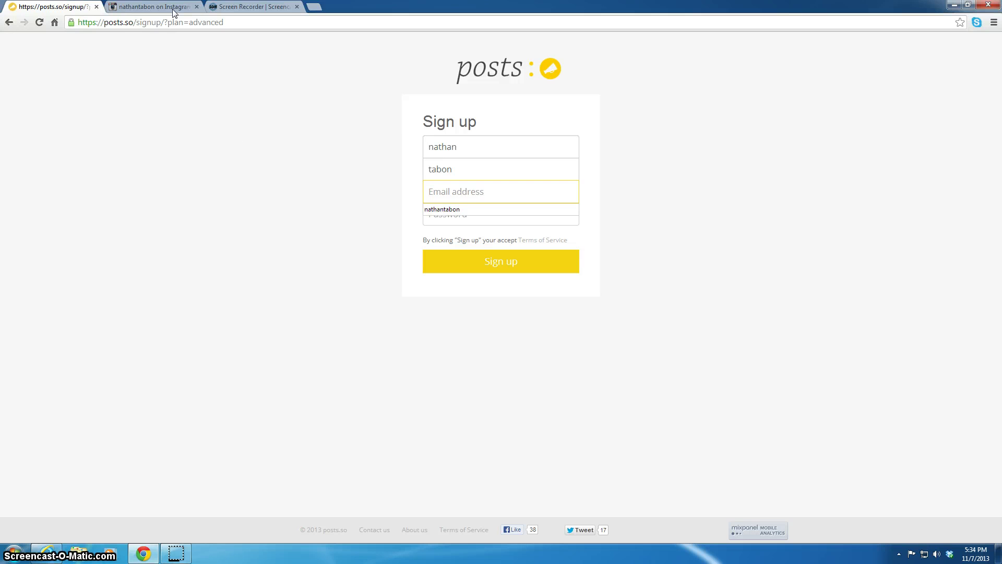
pyautogui.click(9, 22)
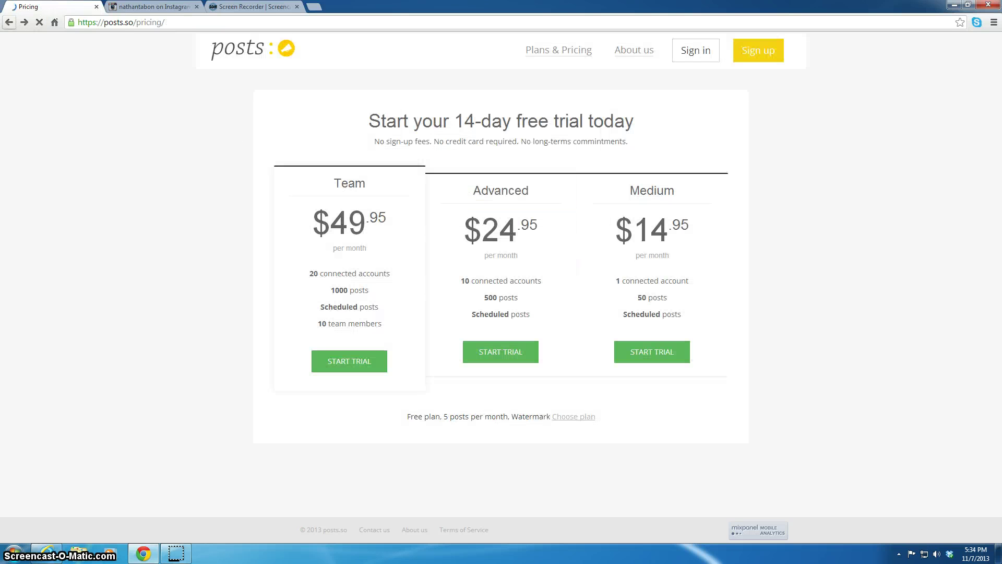
pyautogui.click(682, 52)
pyautogui.click(509, 201)
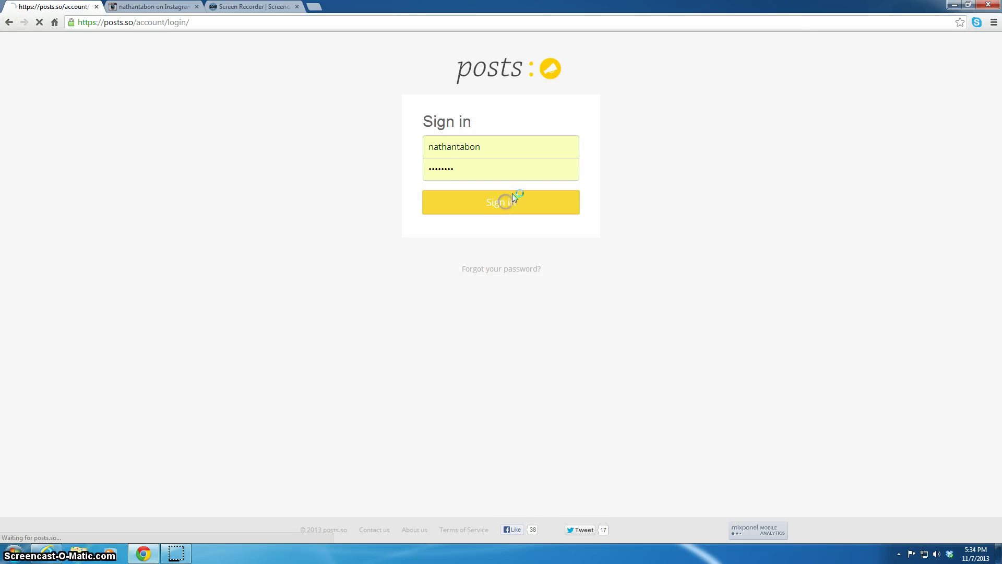
pyautogui.click(527, 152)
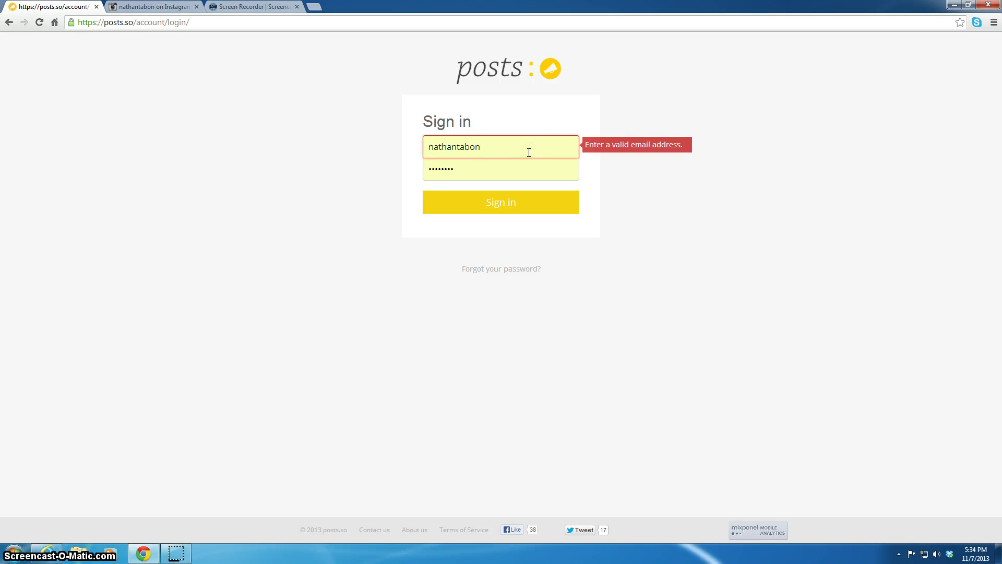
pyautogui.write('@gmail.com')
pyautogui.press('Tab')
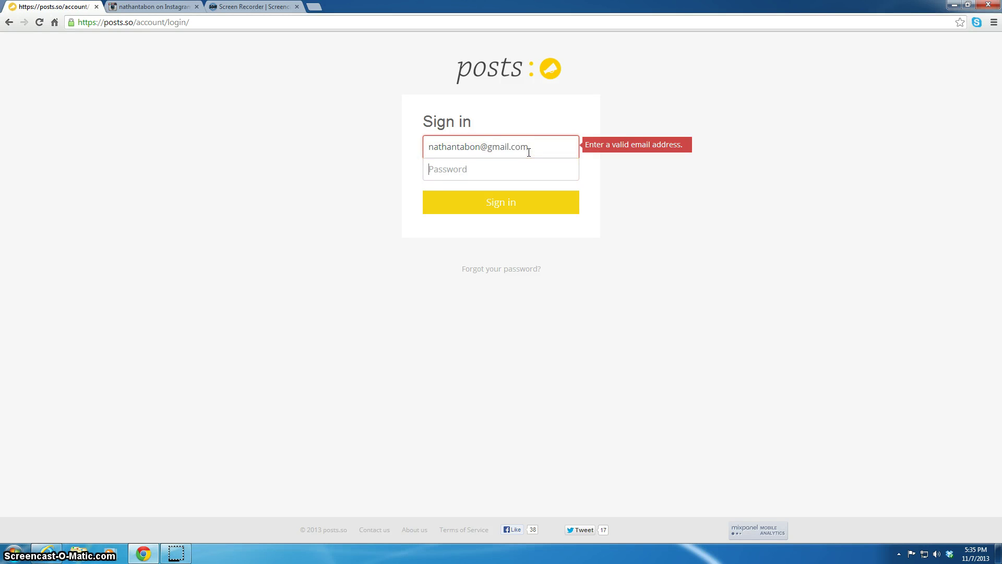
pyautogui.write('••••••••')
pyautogui.press('Return')
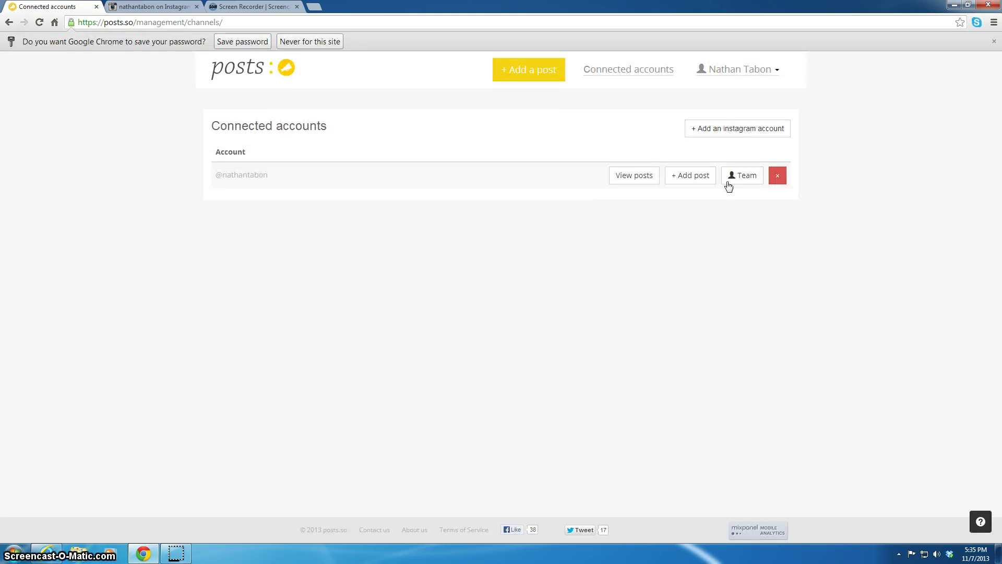
# Save the password in Chrome, start '+ Add a post', and open the upload file picker.
pyautogui.click(245, 44)
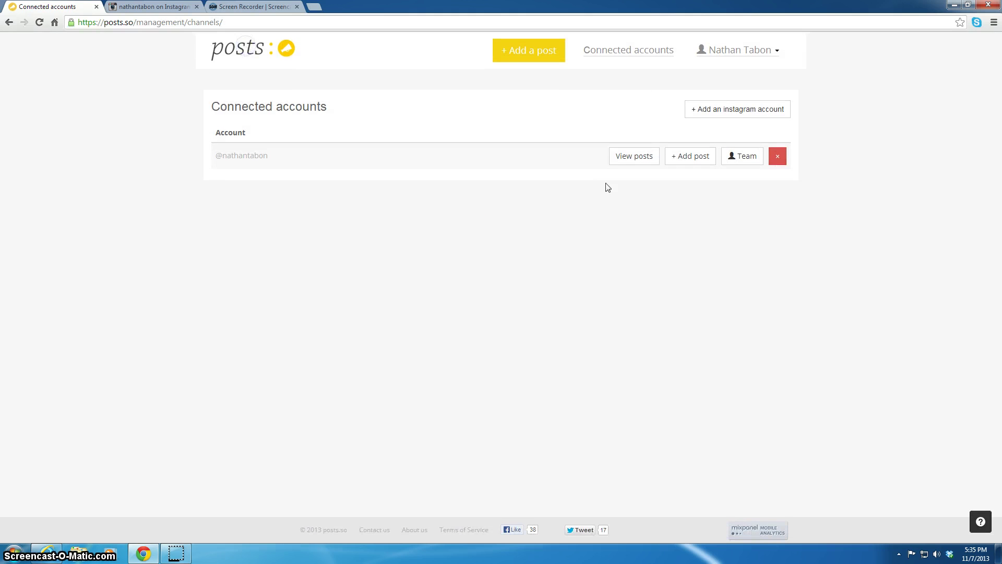
pyautogui.click(534, 62)
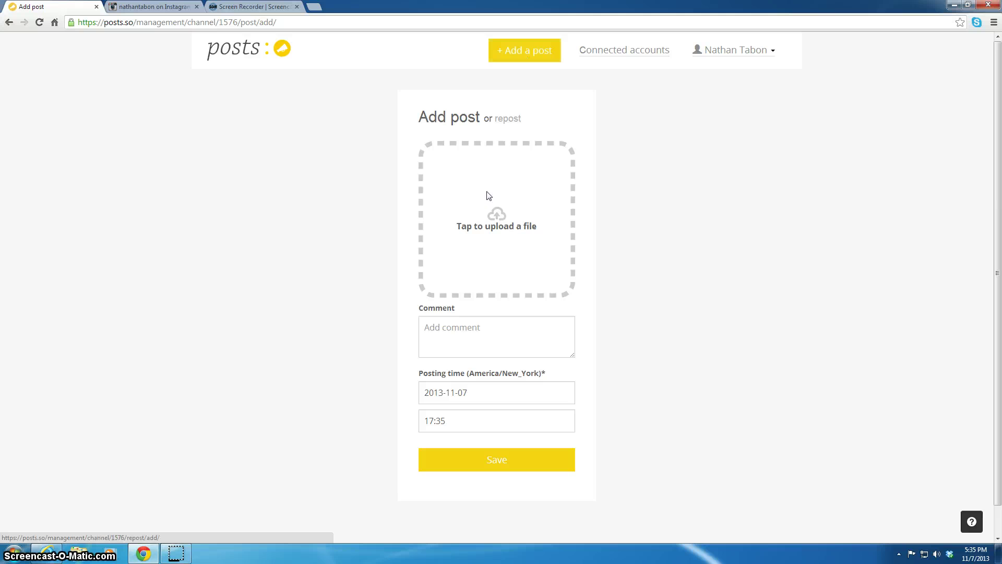
pyautogui.click(494, 219)
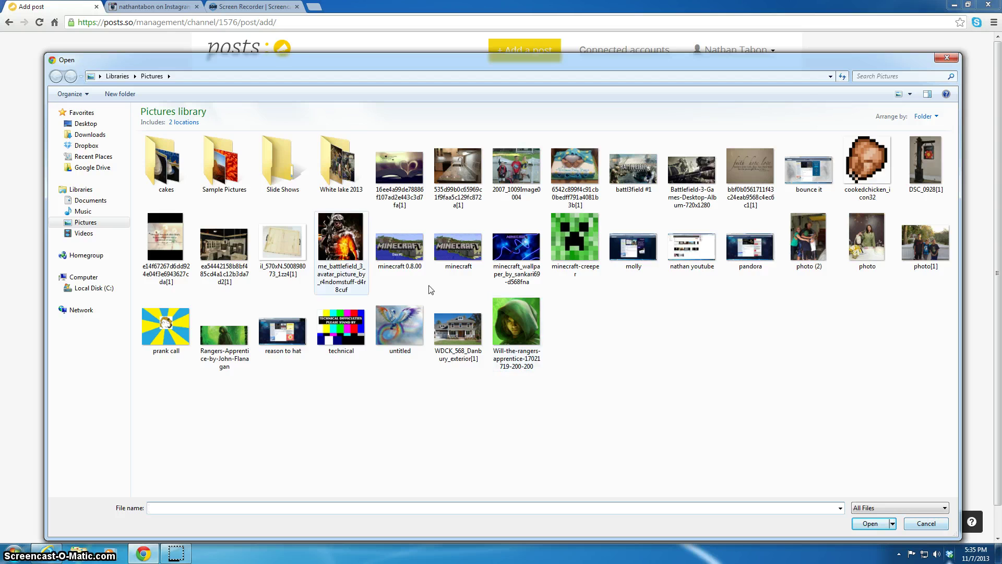
# Choose White Lake 2013-Full-0206 from the White lake 2013 folder for upload.
pyautogui.doubleClick(322, 156)
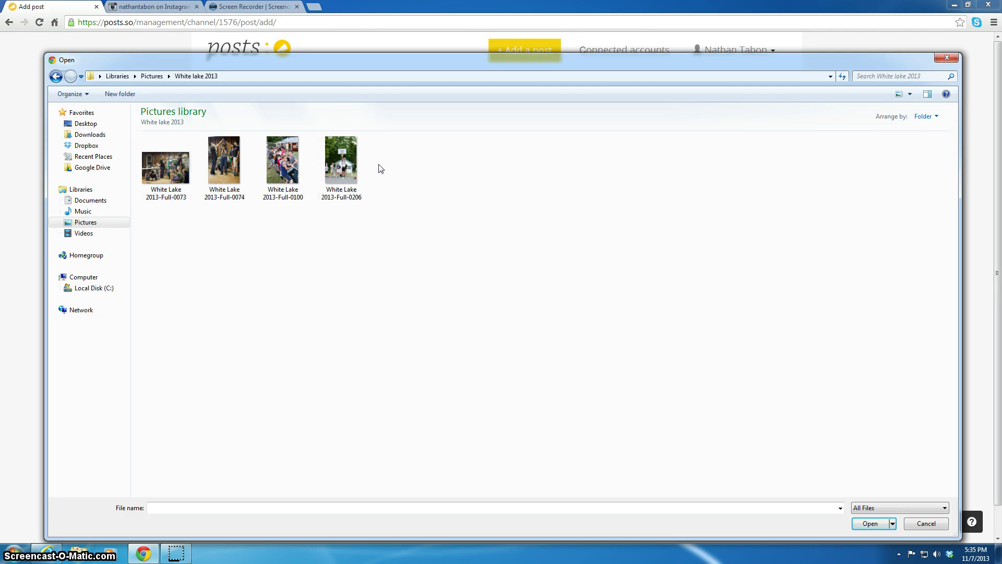
pyautogui.click(55, 76)
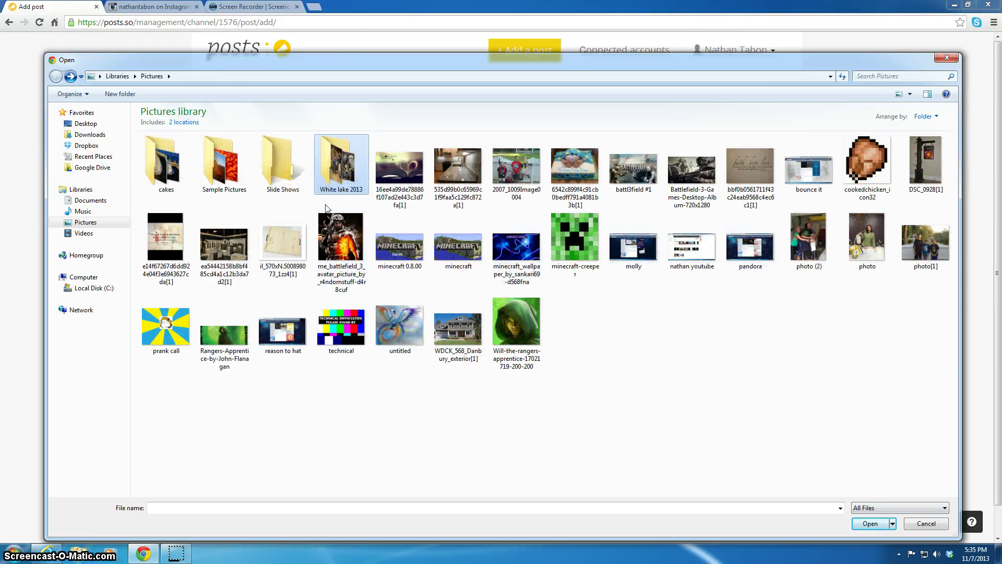
pyautogui.doubleClick(319, 175)
pyautogui.click(342, 165)
pyautogui.doubleClick(343, 165)
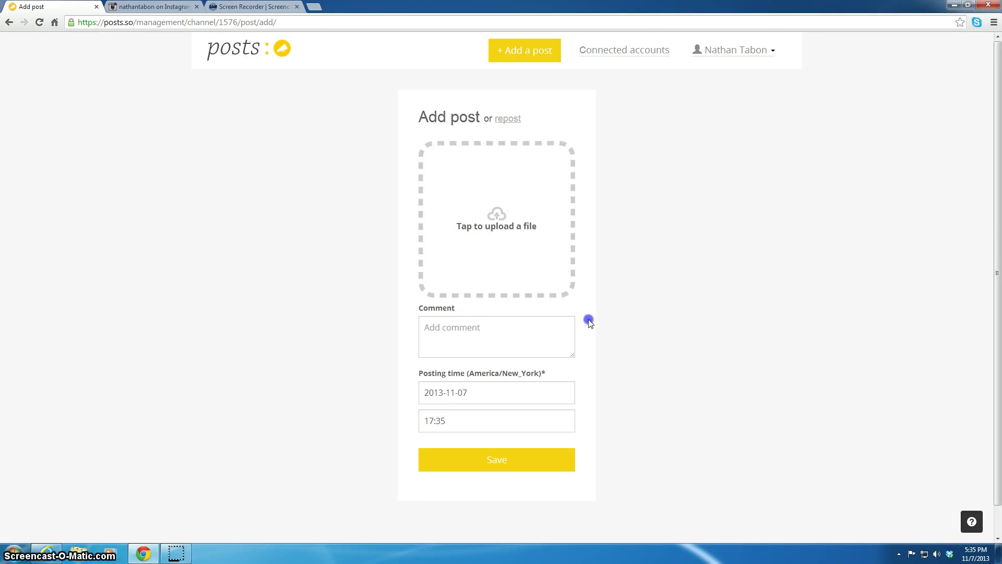
# Reopen the file picker and preview the 0206 photo in Windows Photo Viewer.
pyautogui.click(514, 237)
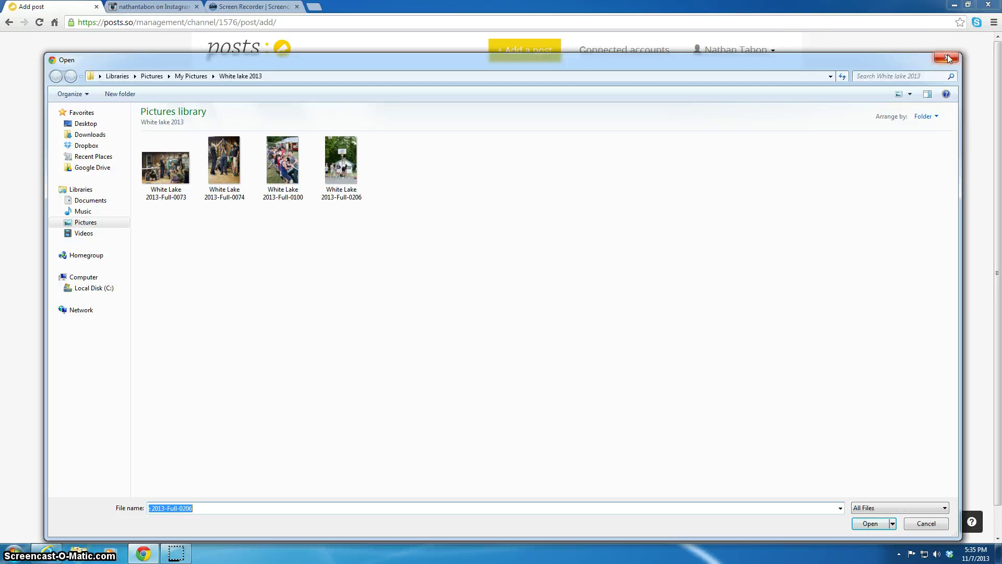
pyautogui.click(946, 57)
pyautogui.click(498, 239)
pyautogui.rightClick(355, 178)
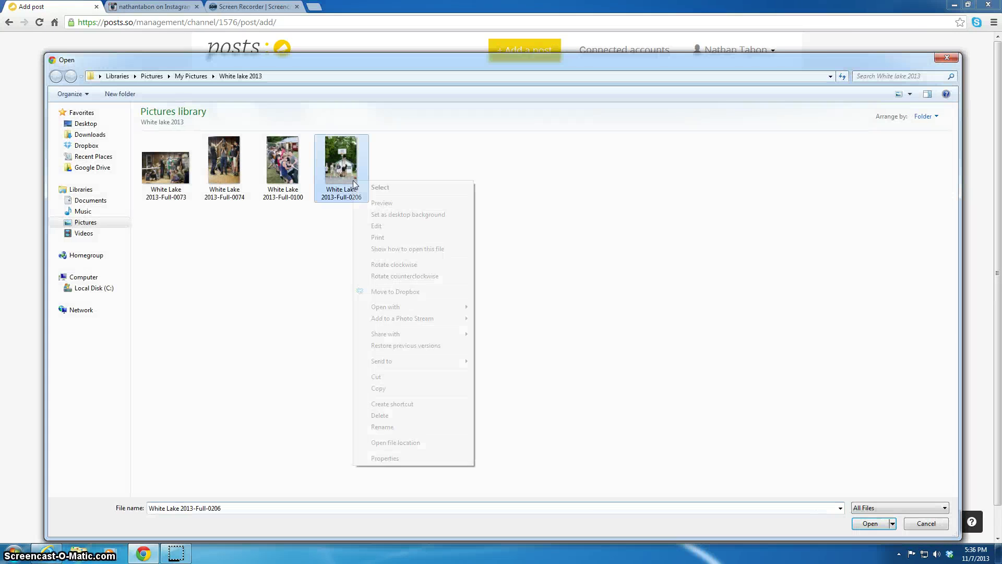
pyautogui.click(391, 201)
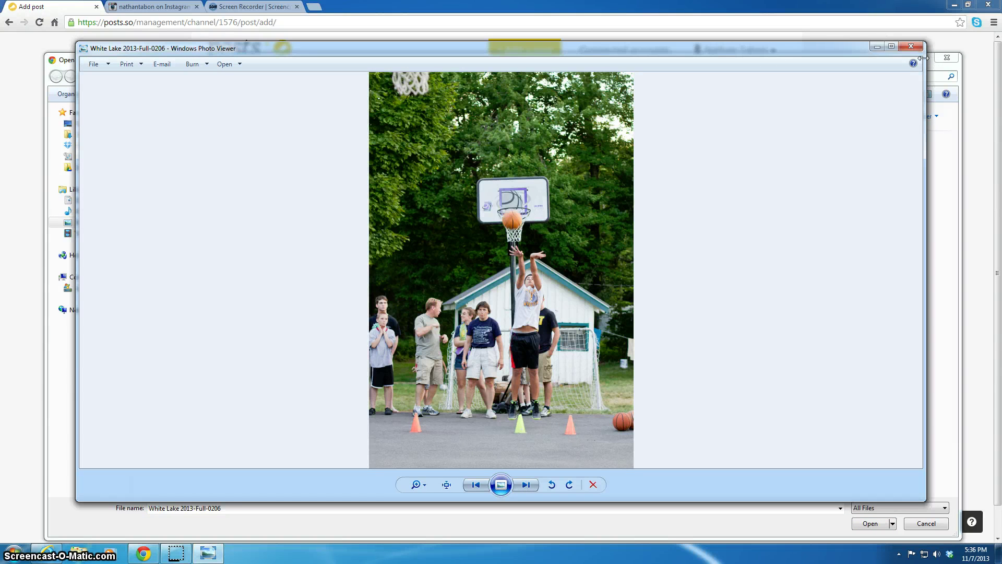
pyautogui.click(911, 47)
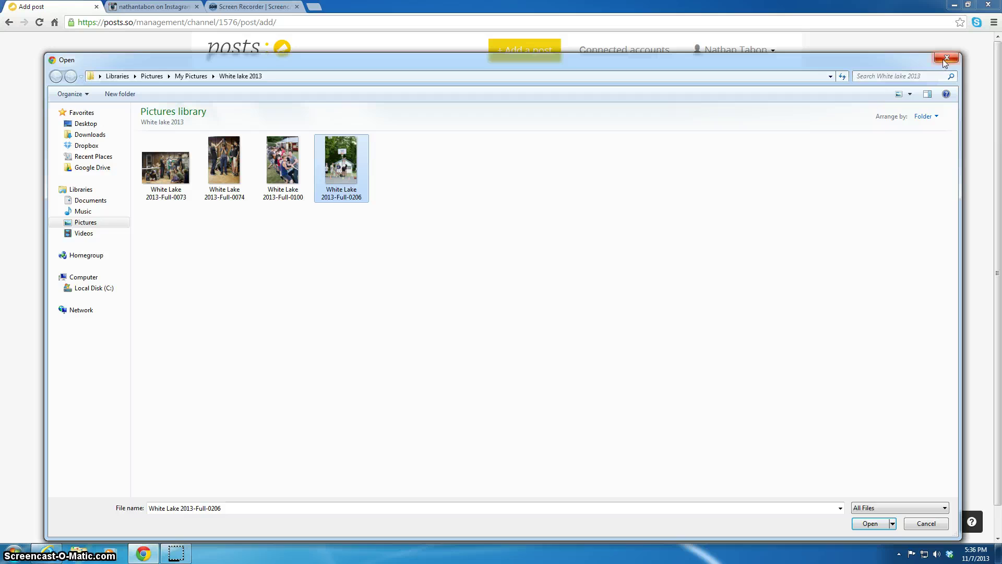
# Abandon the new post and open the '+ Add an instagram account' form.
pyautogui.click(942, 58)
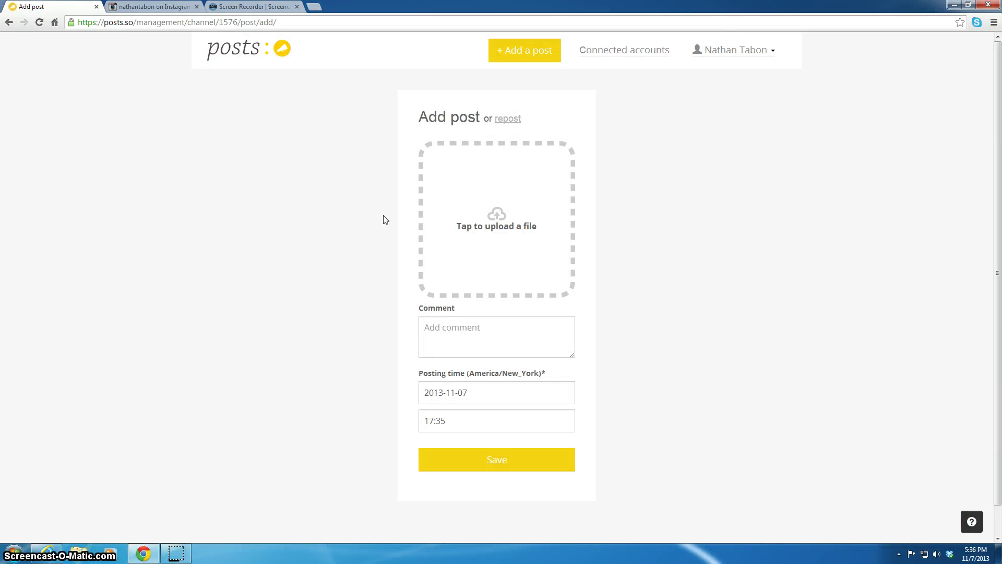
pyautogui.click(482, 332)
pyautogui.click(7, 22)
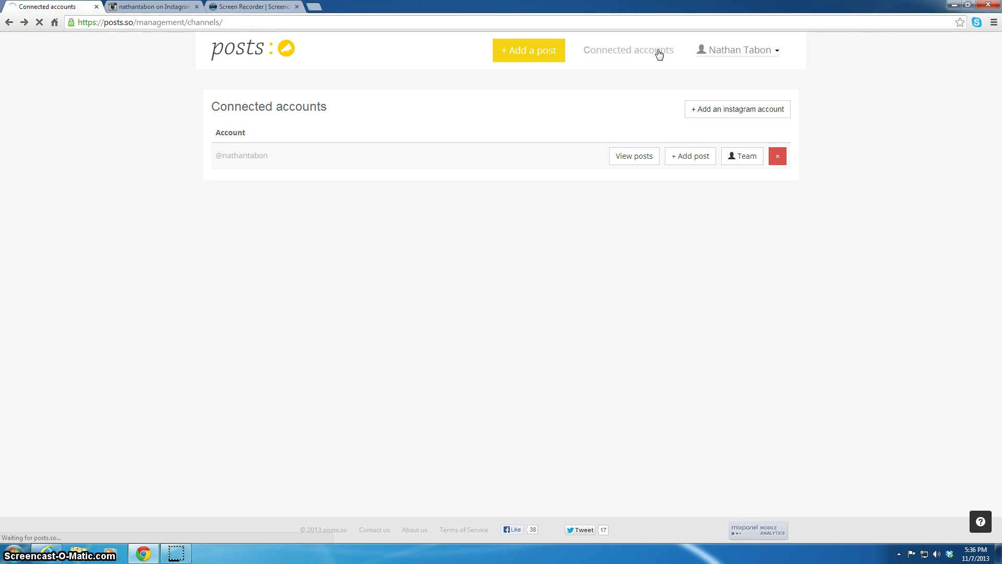
pyautogui.click(720, 110)
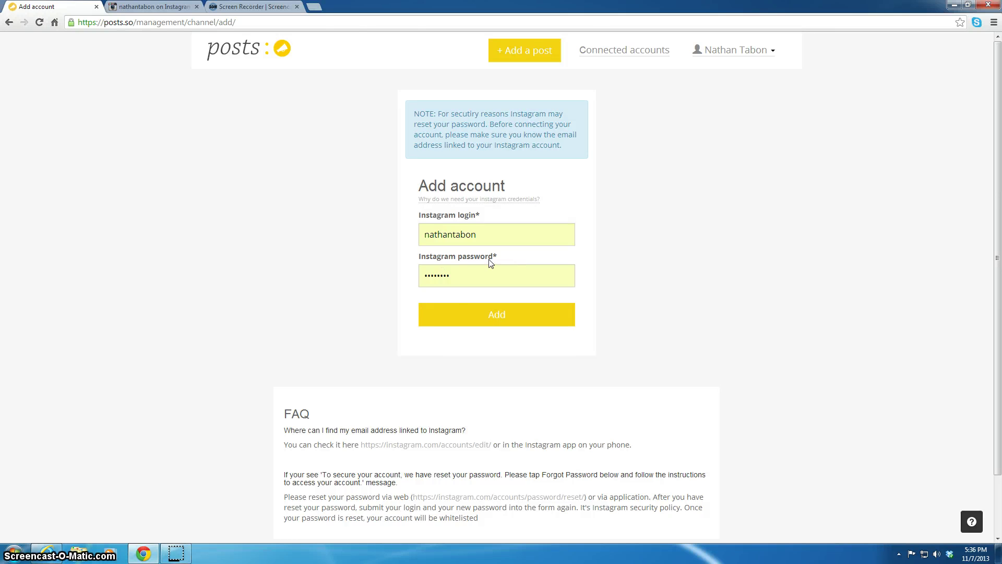
pyautogui.scroll(-2, 510, 293)
pyautogui.scroll(2, 510, 296)
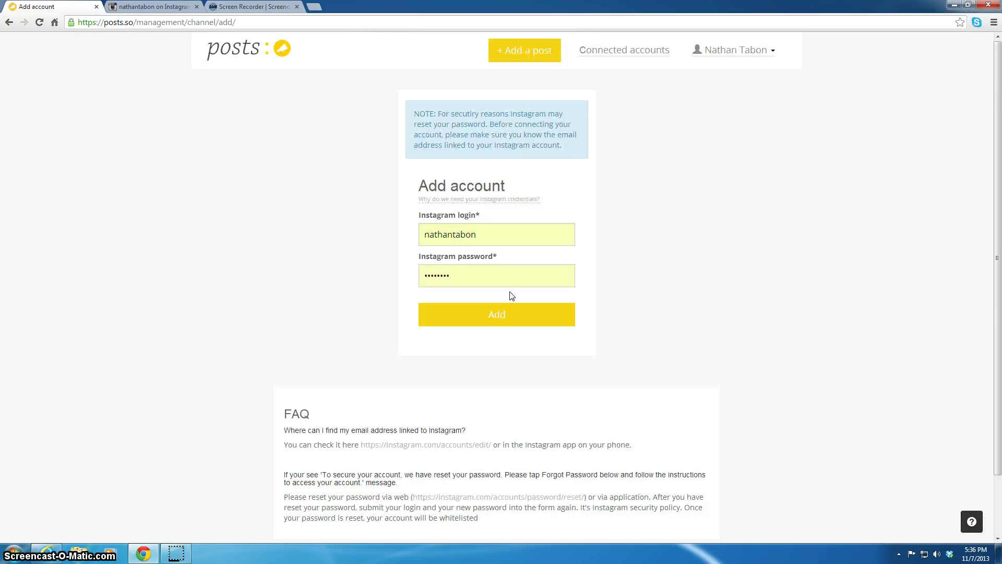